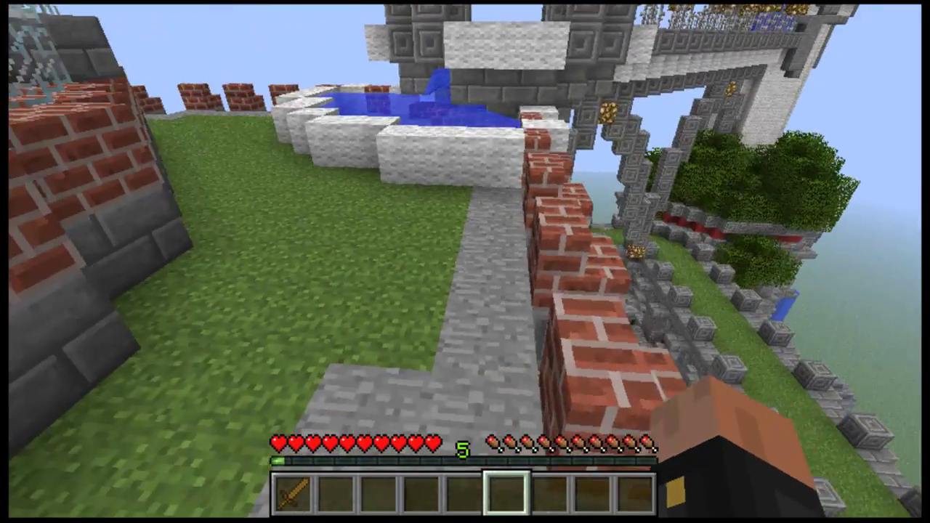
- Check the frame rate and the profiler graph in the debug overlay while overlooking the distant village
key(w)
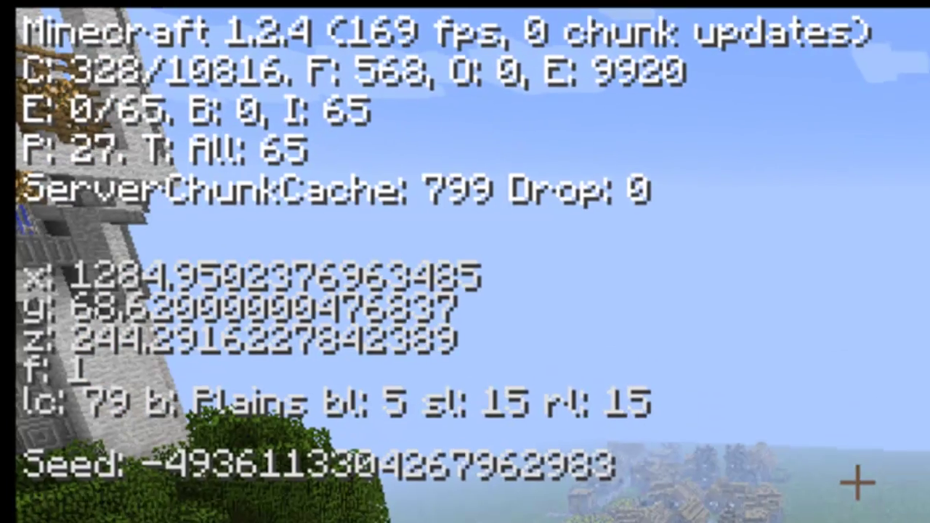
key(shift+F3)
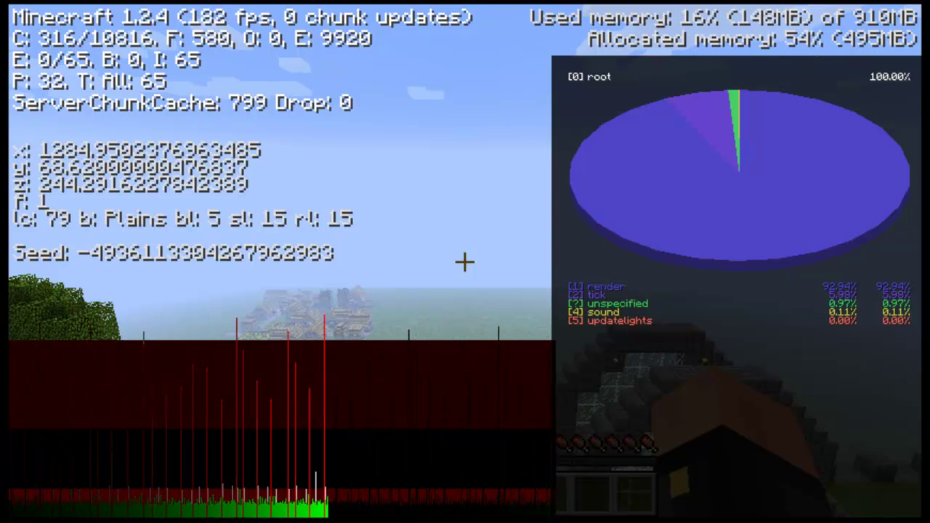
key(F3)
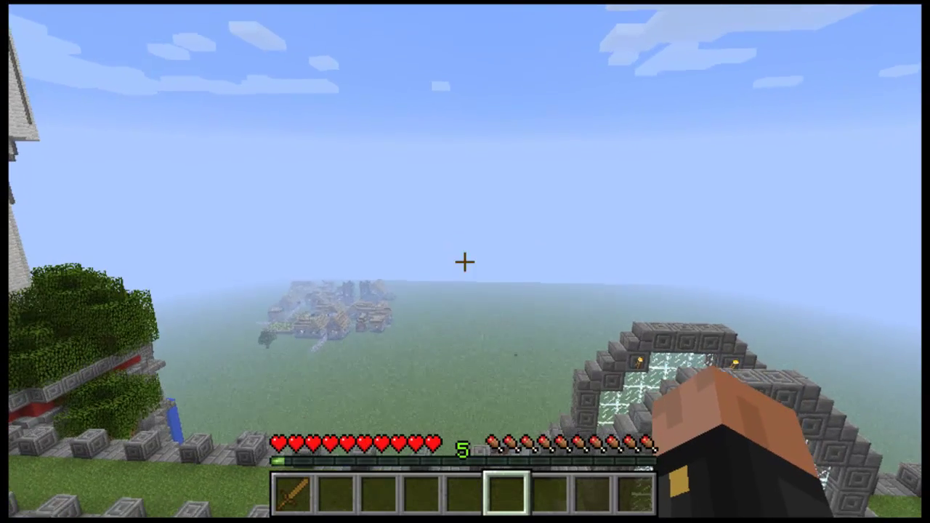
scroll(465, 261, up, 1)
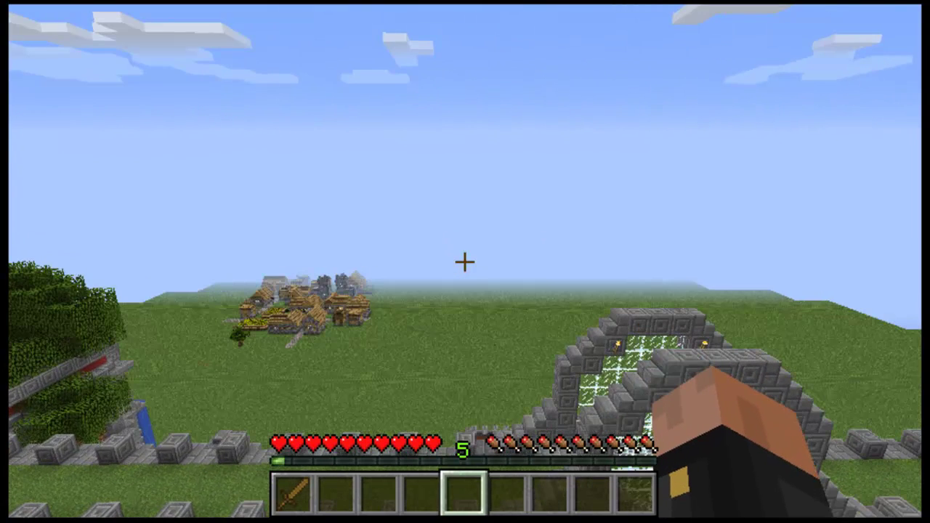
scroll(464, 262, up, 3)
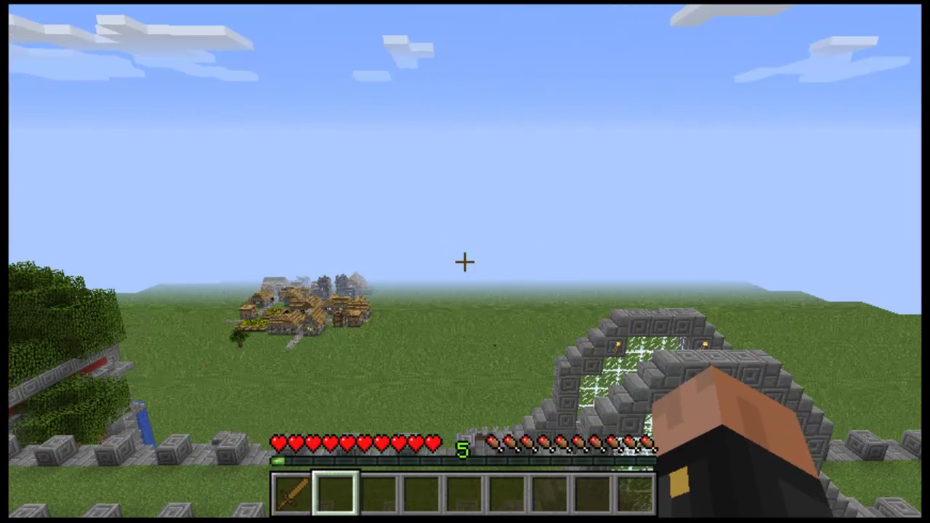
key(shift+F3)
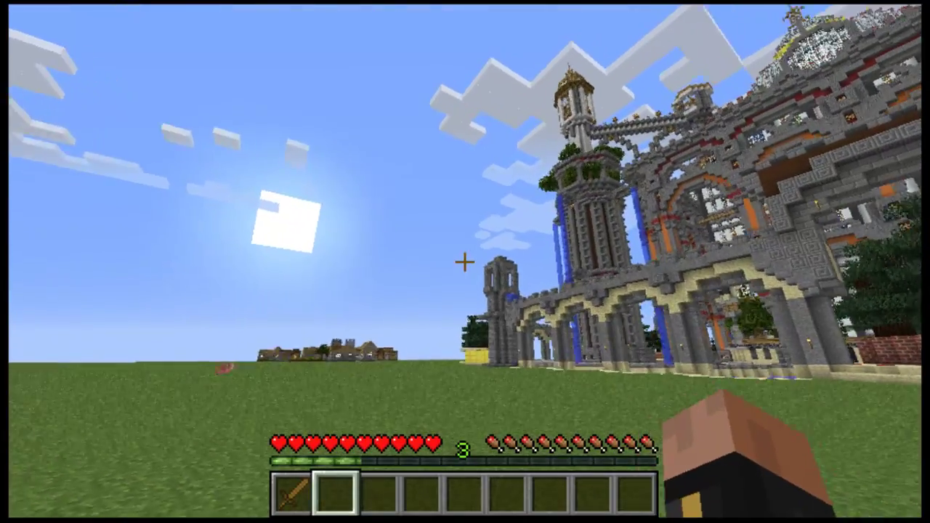
- Walk across the grass field and view the castle's front facade and towers
key(w)
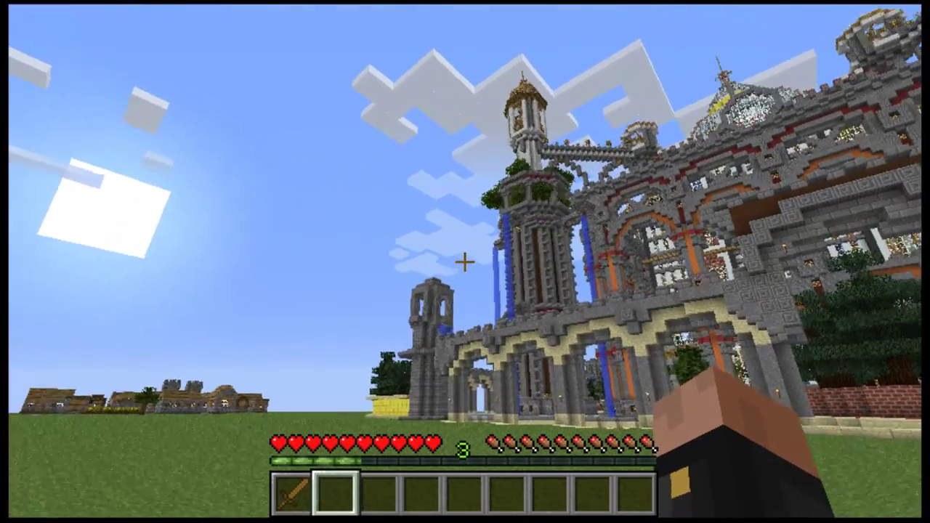
key(w)
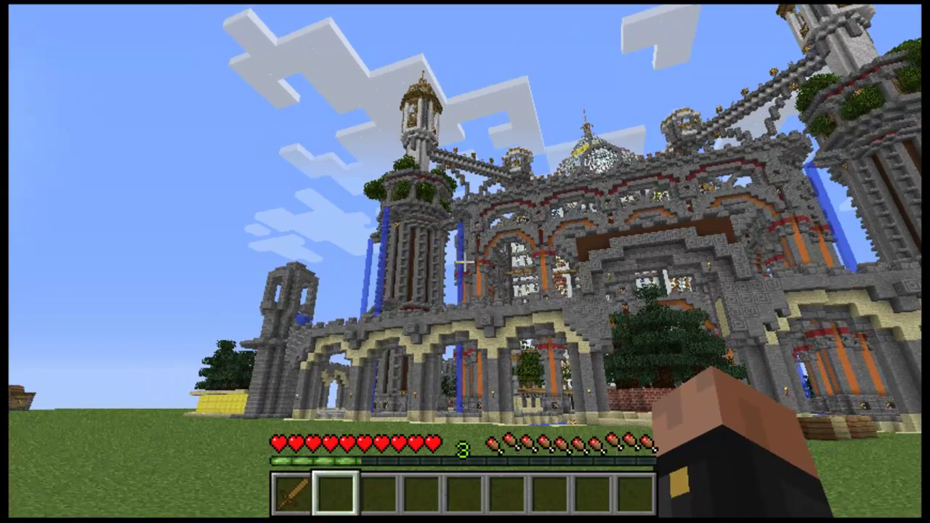
key(w)
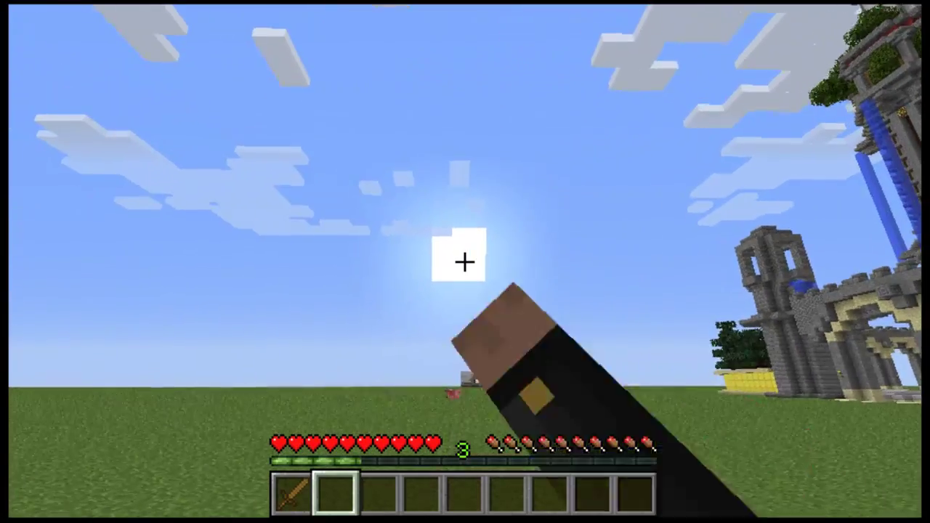
key(w)
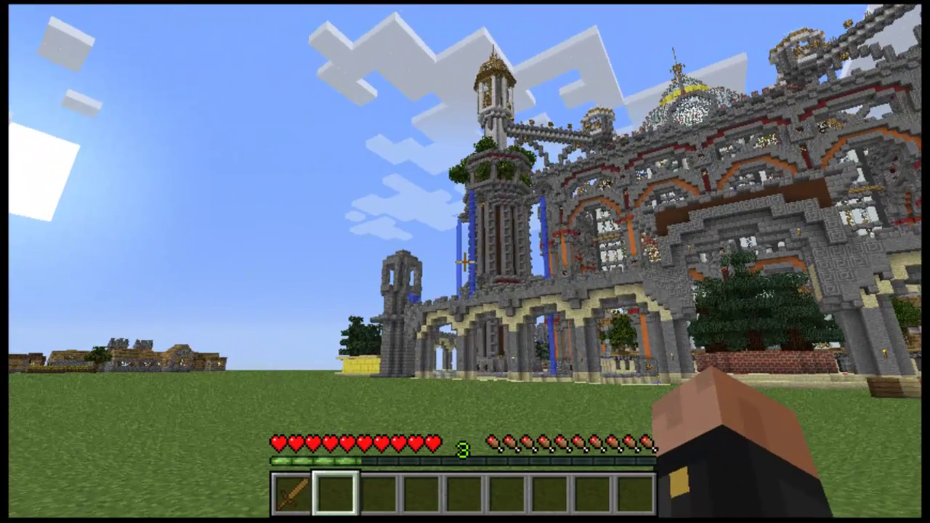
key(w)
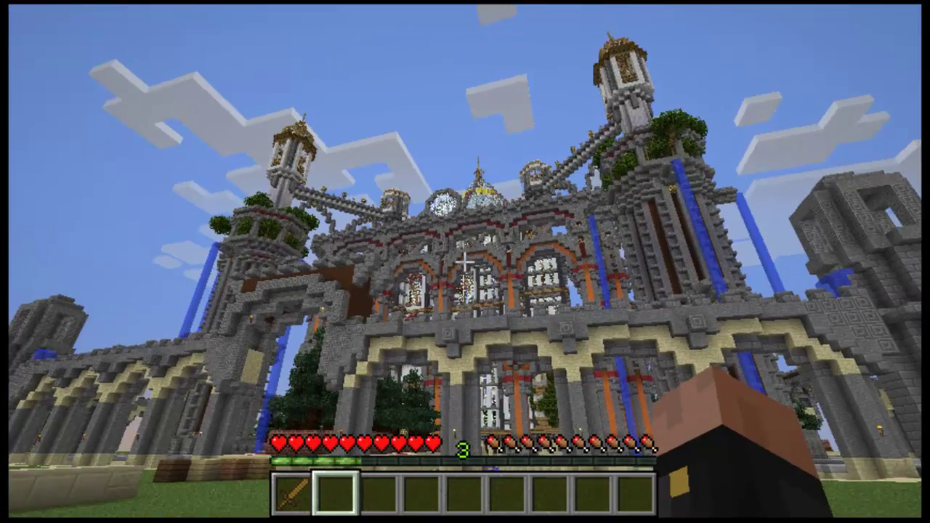
- Review the key bindings in the game's control settings, including Zoom, and leave the settings
key(Escape)
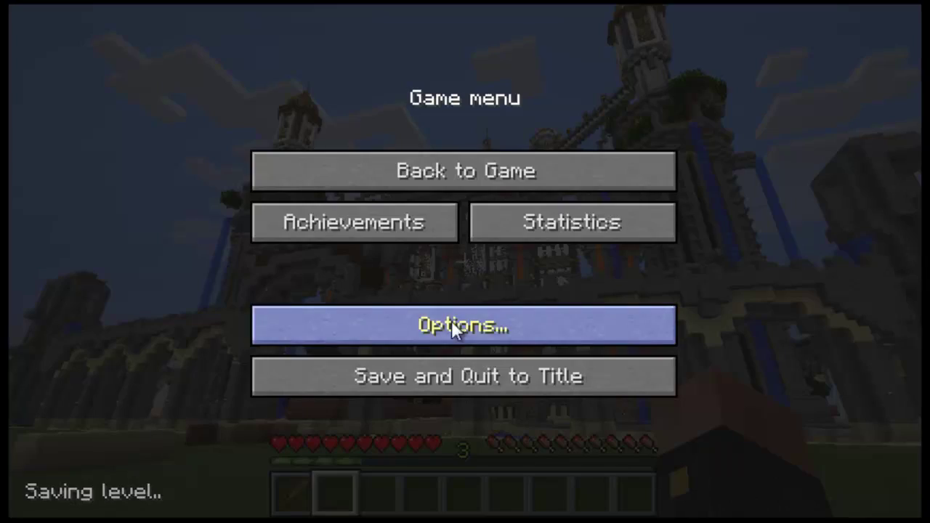
click(451, 324)
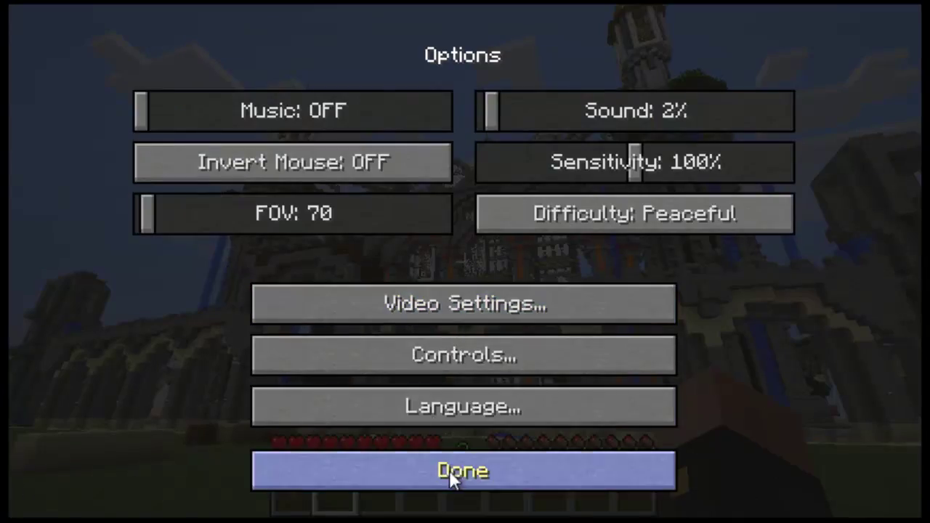
click(421, 373)
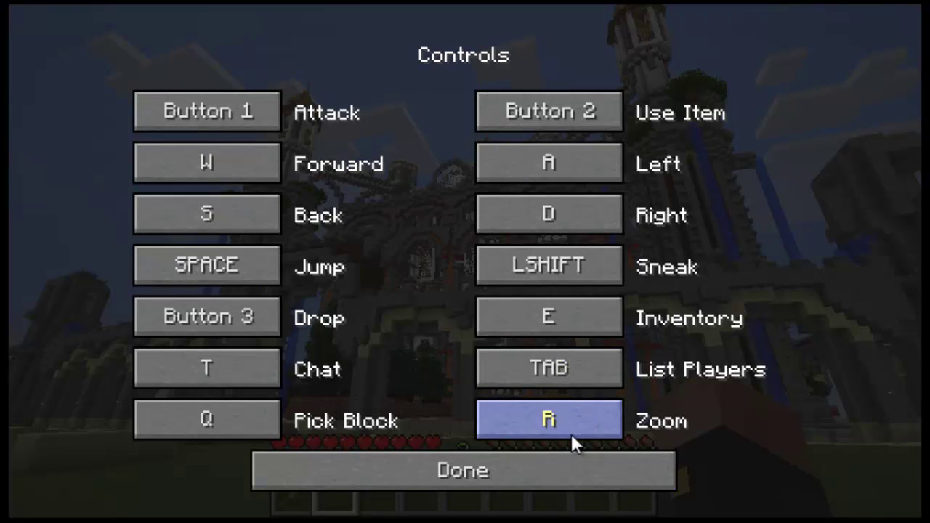
click(563, 468)
click(561, 470)
click(537, 171)
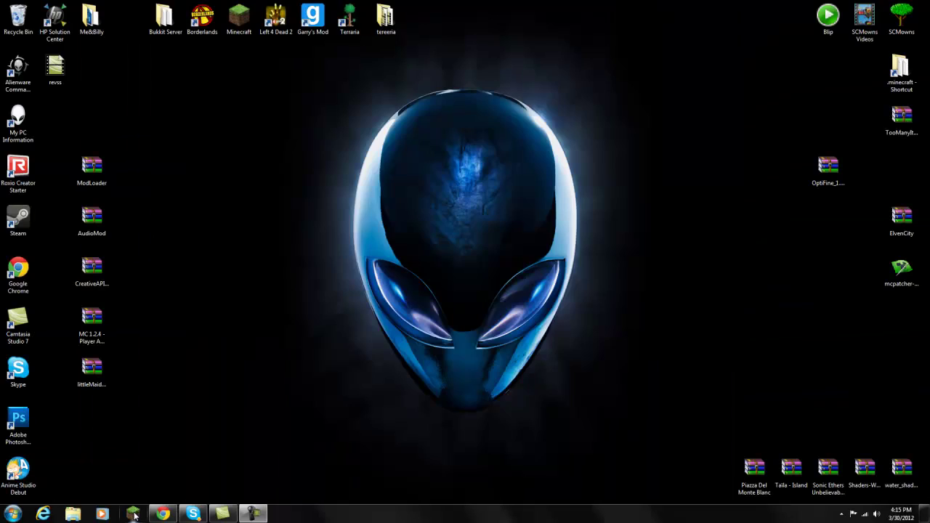
- Start the Minecraft launcher, force a game update, log in with the saved account, and minimize the updating window
click(134, 514)
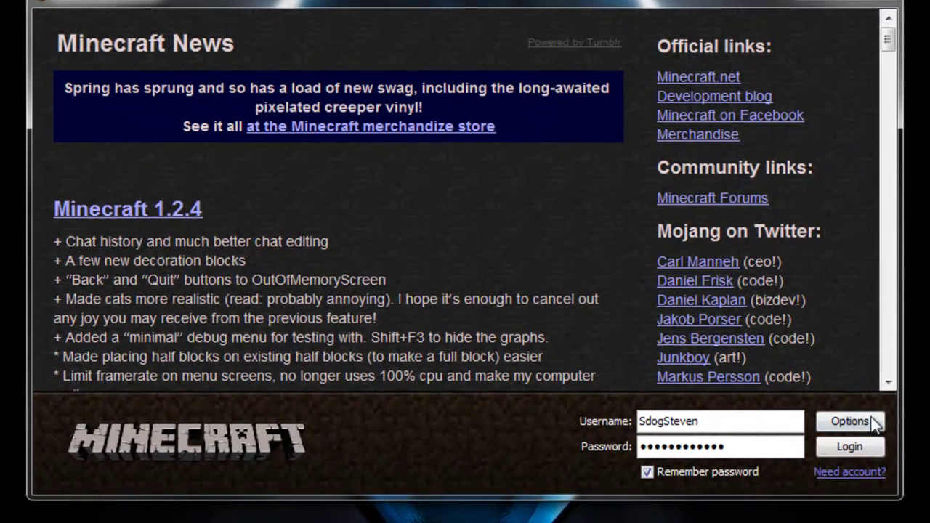
click(867, 421)
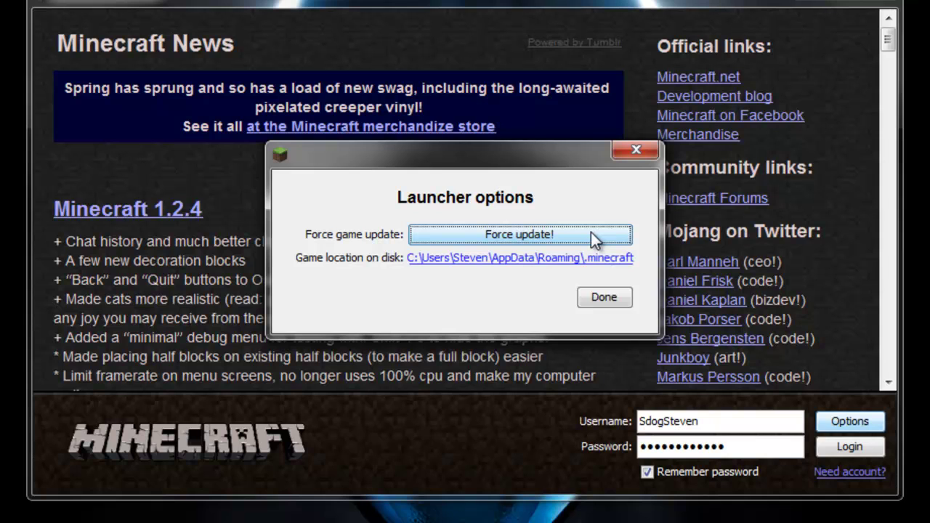
click(591, 232)
click(604, 296)
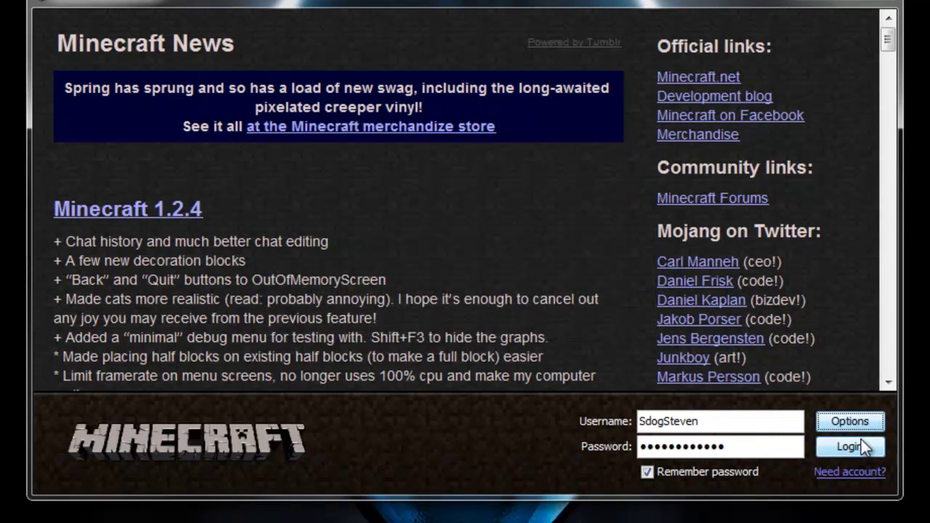
click(861, 441)
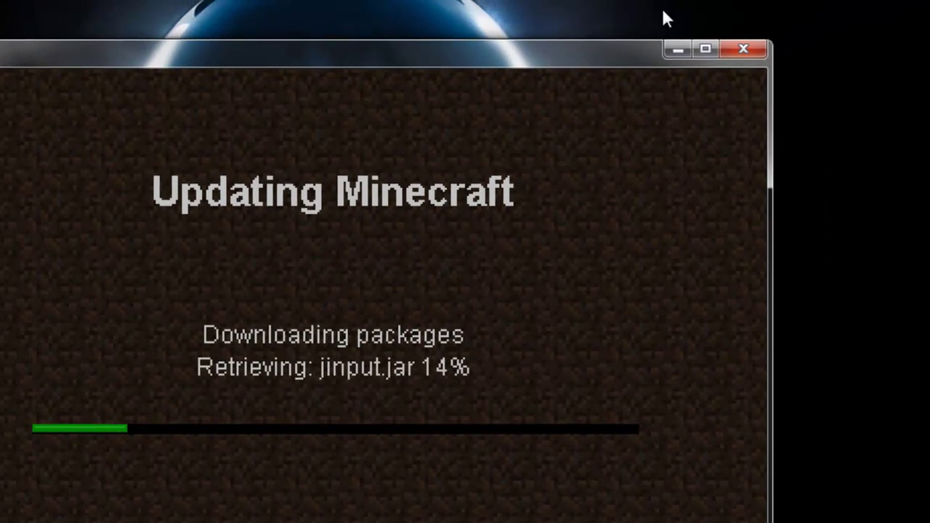
click(677, 48)
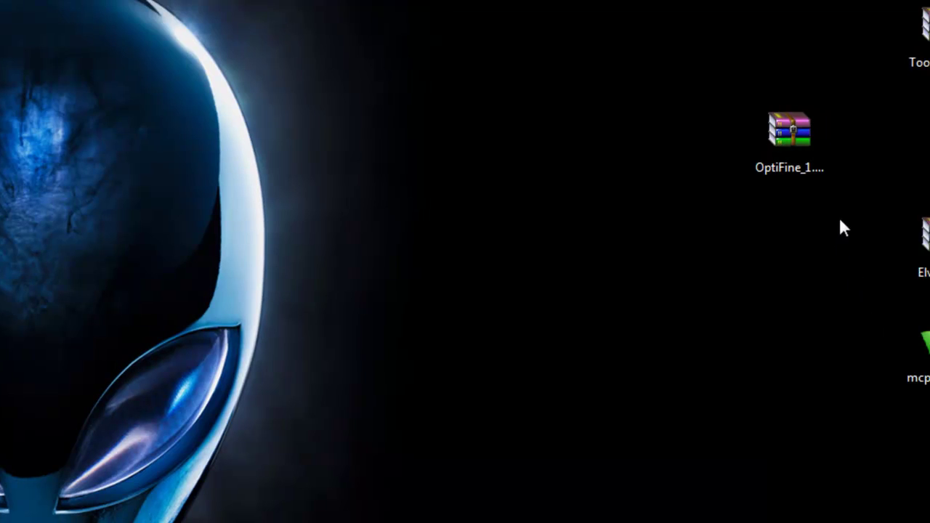
- Locate the OptiFine archive on the desktop and view the OptiFine HD A2 for Minecraft 1.2.4 download page in the browser
drag(840, 221, 626, 14)
click(590, 111)
drag(872, 54, 719, 315)
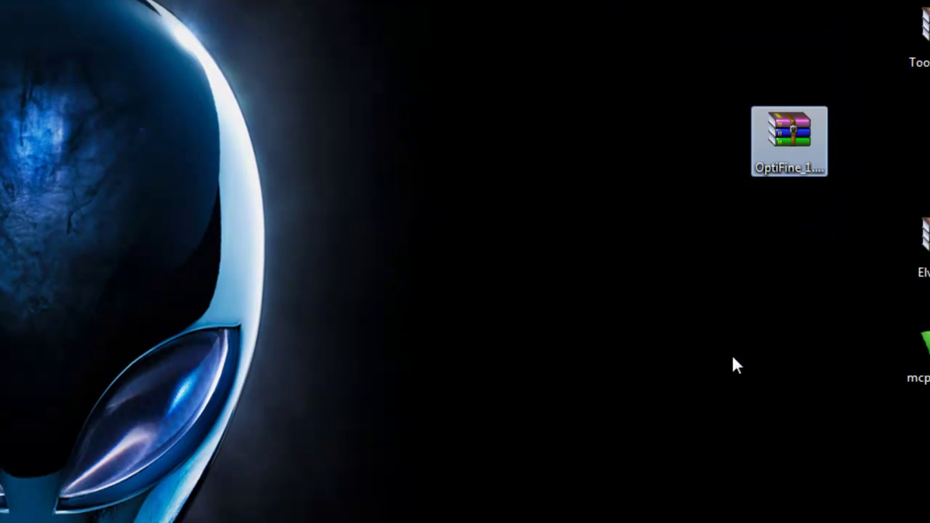
click(636, 92)
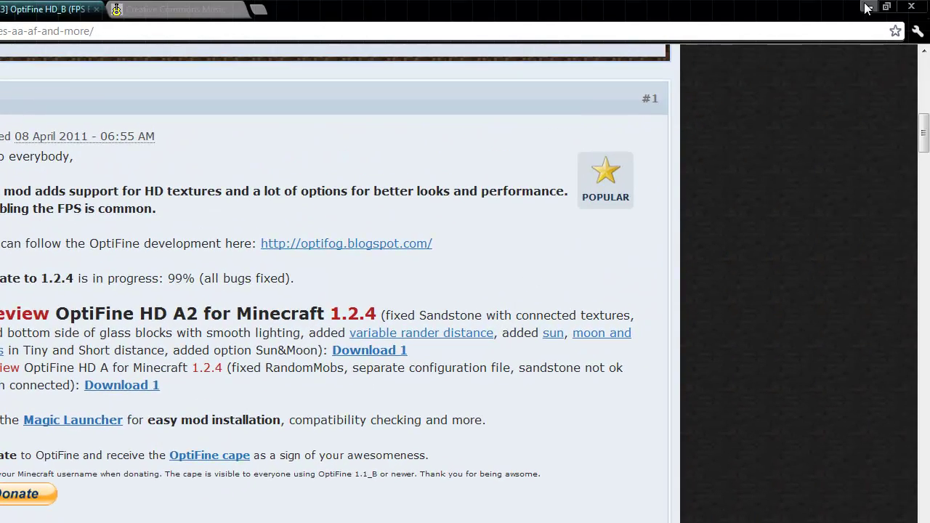
click(867, 8)
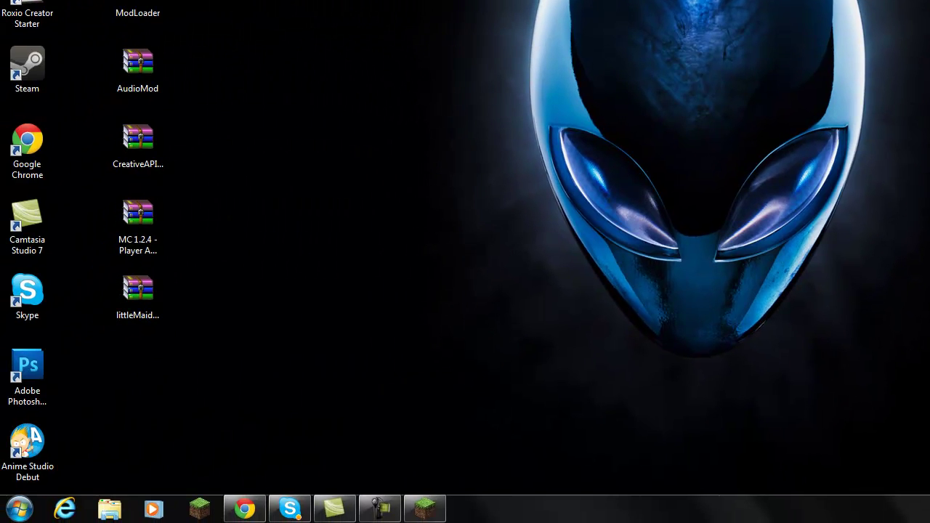
- Search Windows for %appdata%, open the Roaming folder, and go to the bin folder inside .minecraft
click(20, 508)
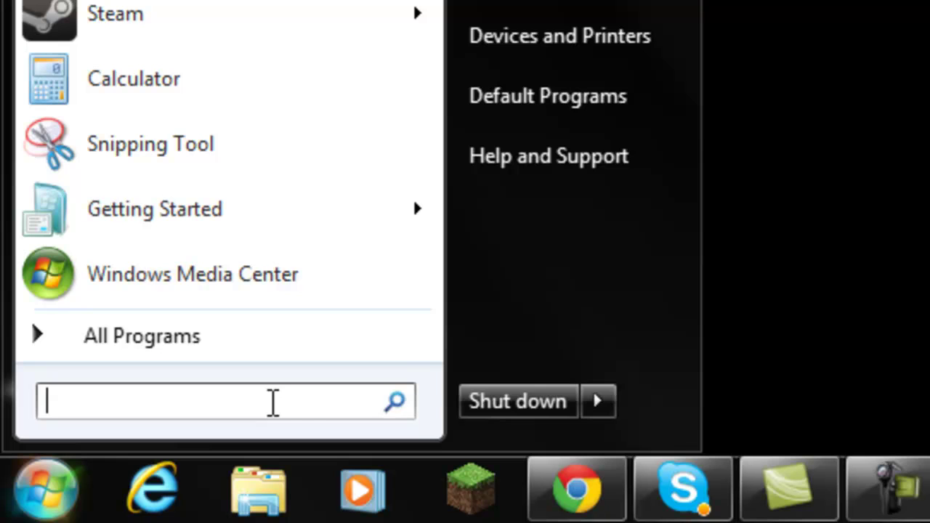
text(%appdata%)
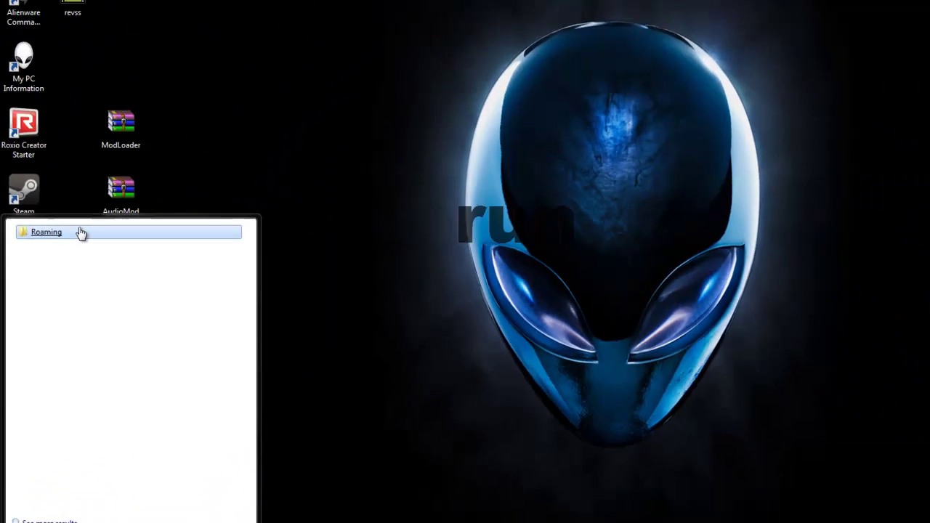
click(77, 232)
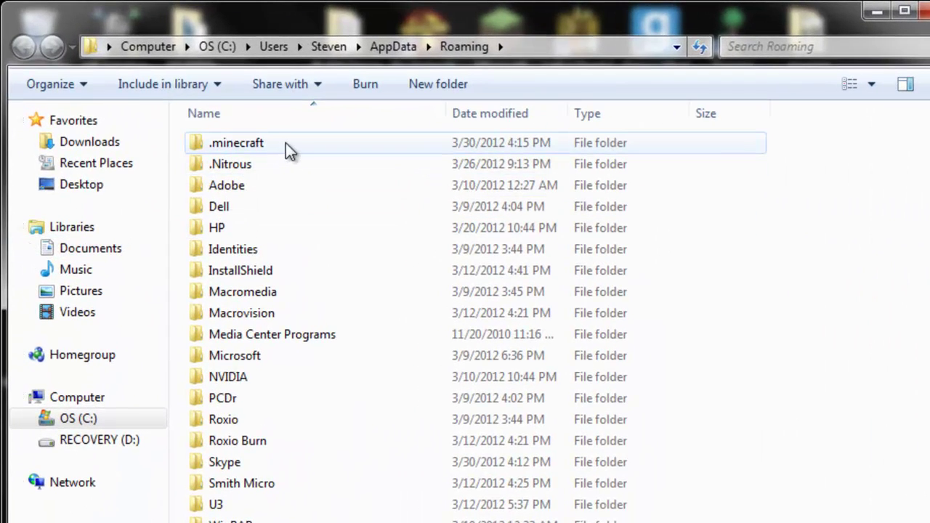
double_click(284, 149)
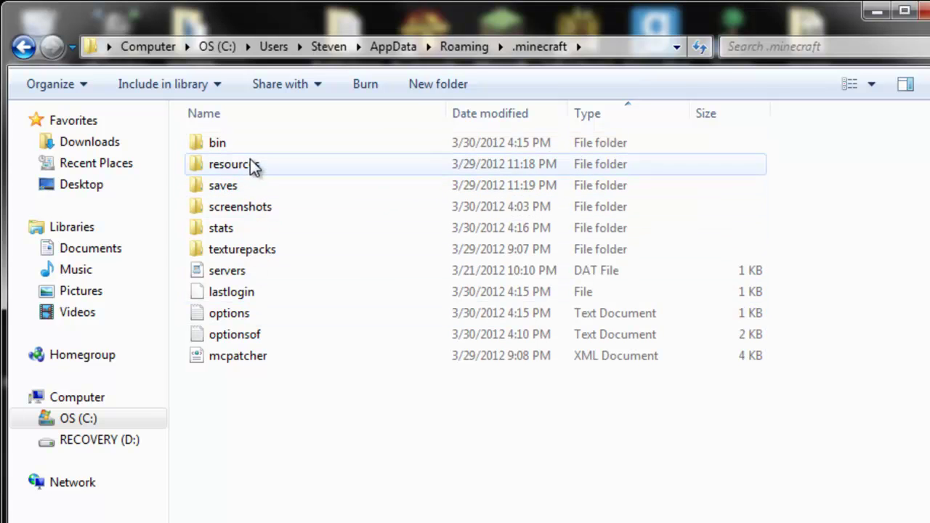
double_click(252, 143)
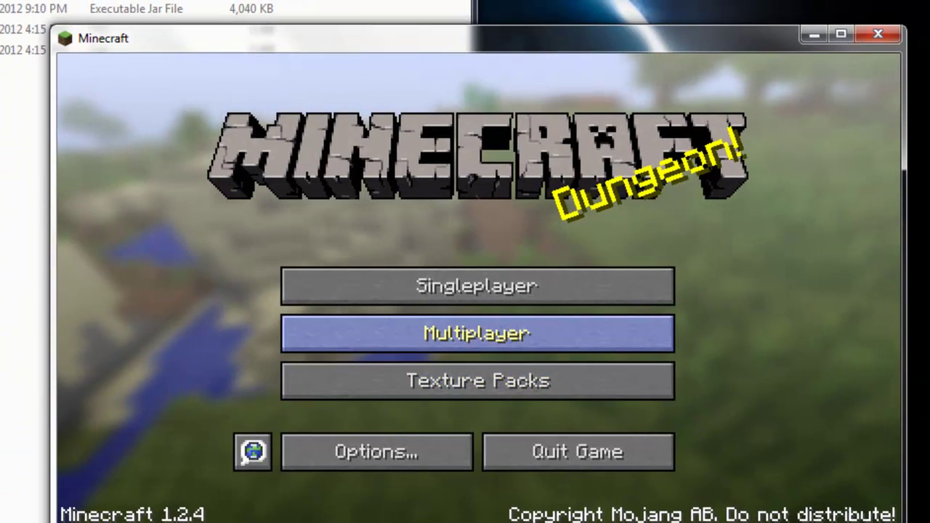
- Minimize the Minecraft game window and open the minecraft jar file in the bin folder with WinRAR archiver
drag(720, 33, 713, 34)
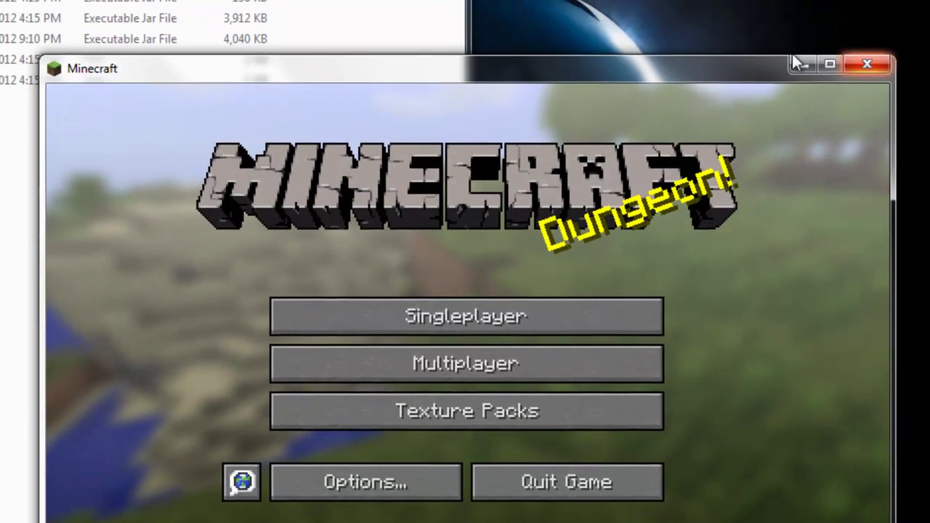
click(798, 63)
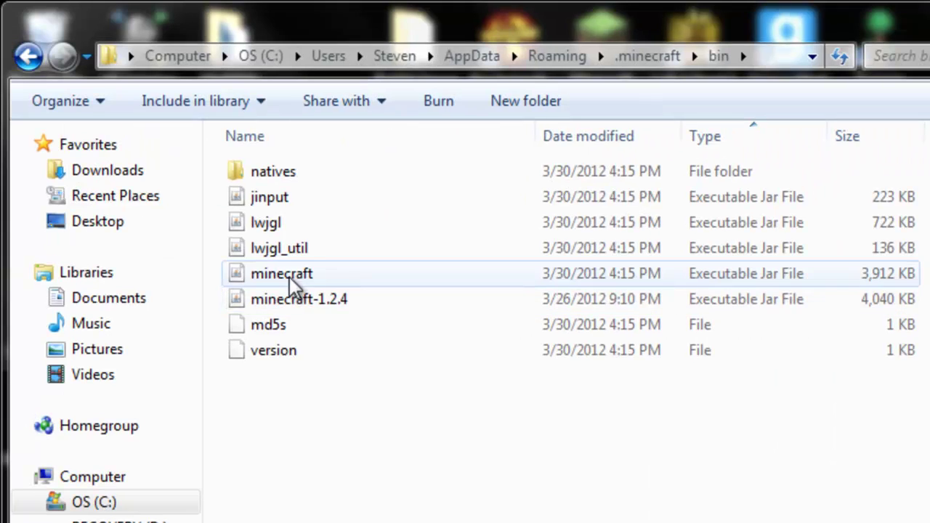
right_click(318, 280)
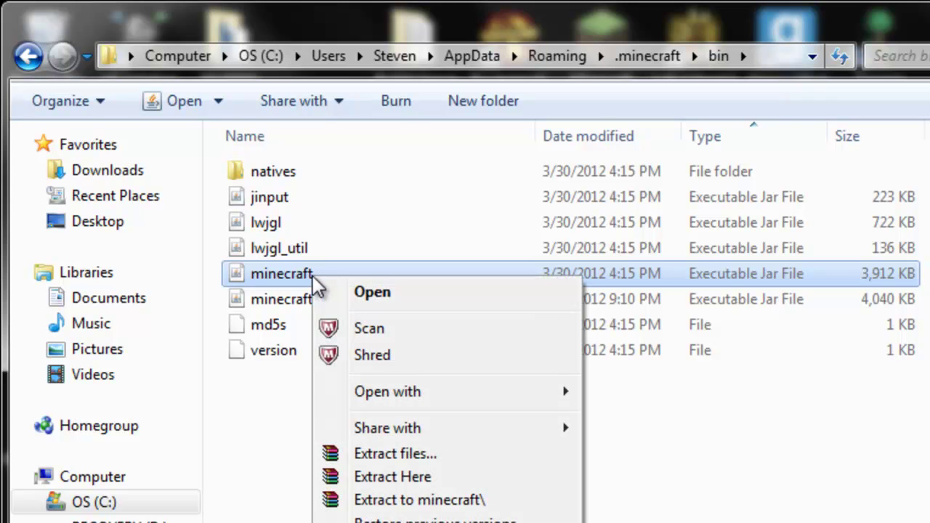
mouse_move(389, 392)
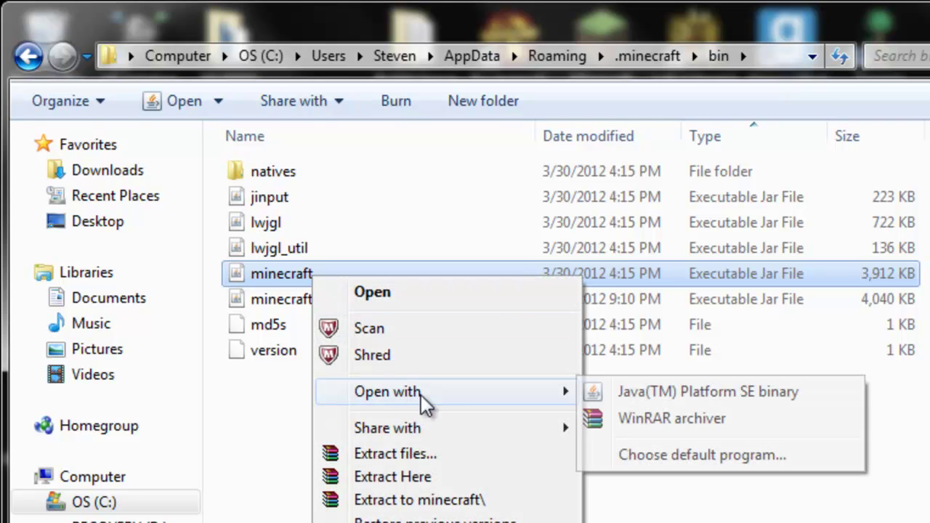
click(767, 420)
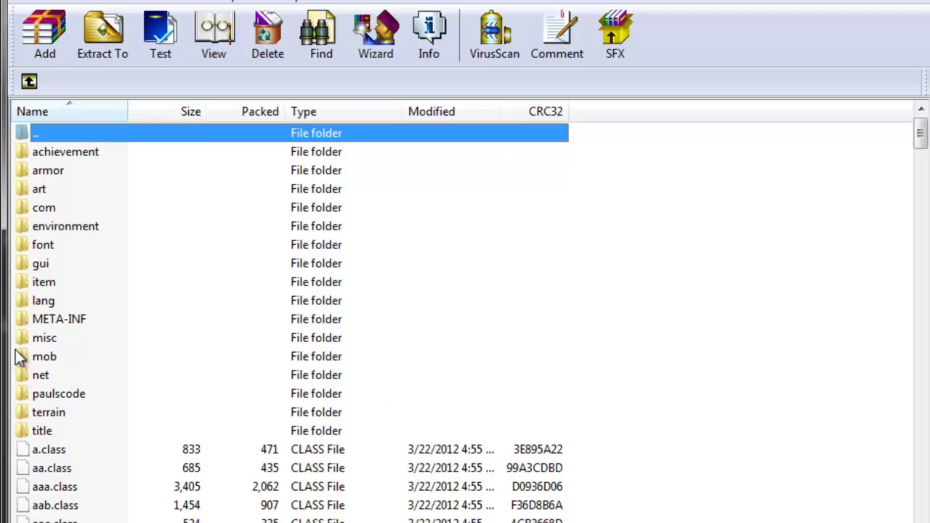
- Delete the META-INF folder from the minecraft jar archive and confirm the deletion
click(124, 323)
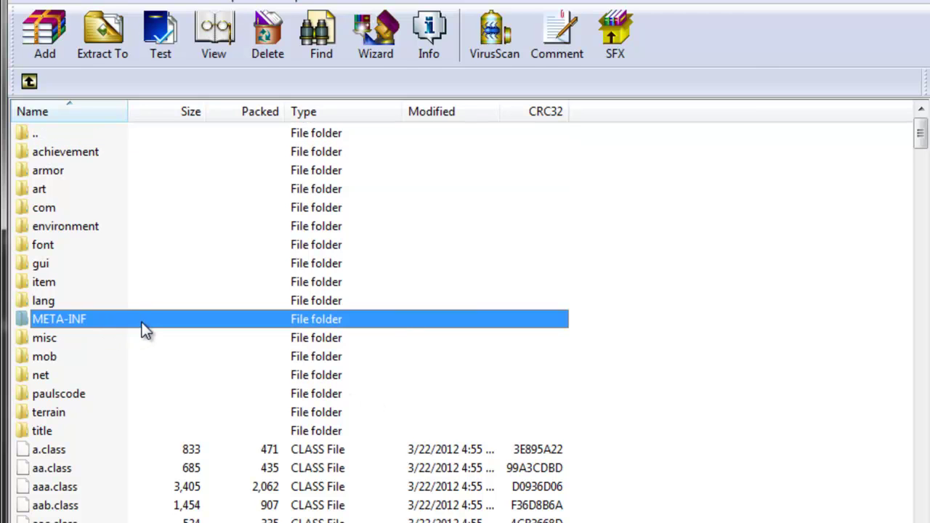
right_click(126, 323)
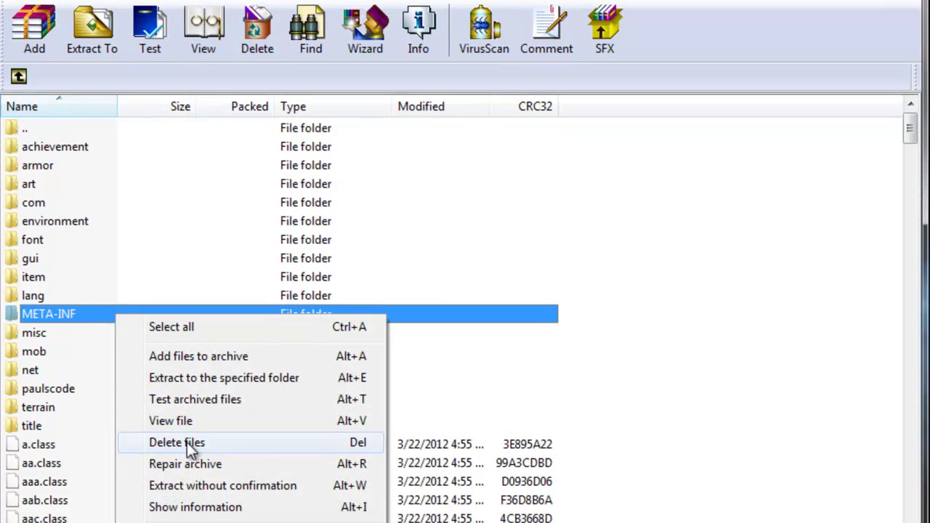
click(188, 449)
click(748, 437)
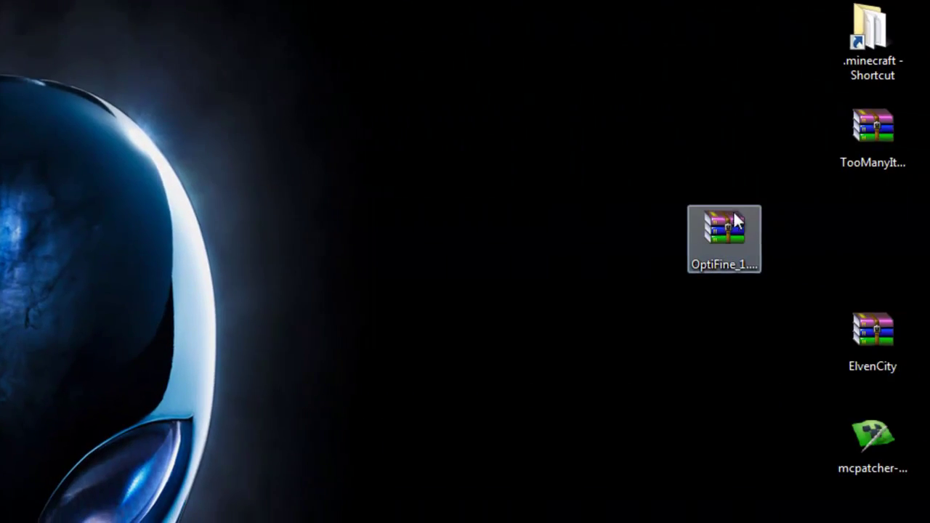
- Open the OptiFine archive from the desktop and copy all its files into the root of the minecraft jar archive
double_click(737, 219)
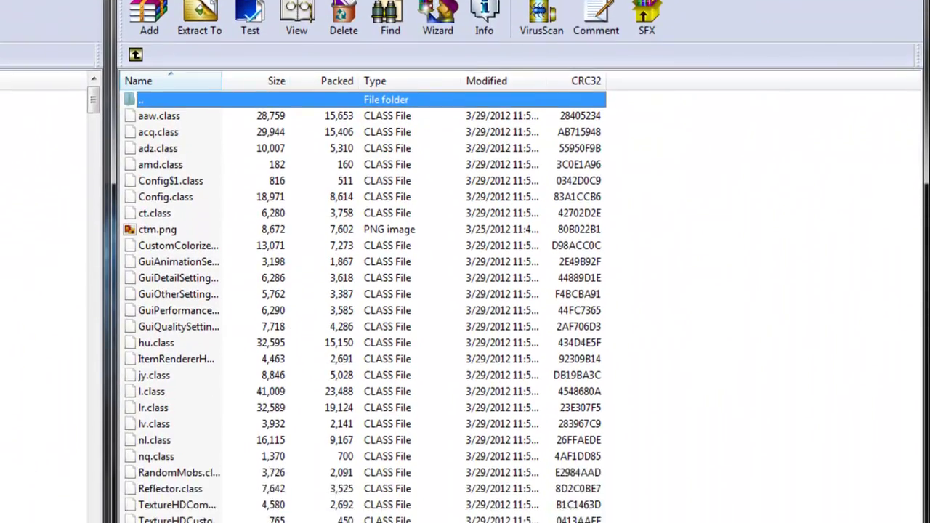
drag(218, 473, 221, 46)
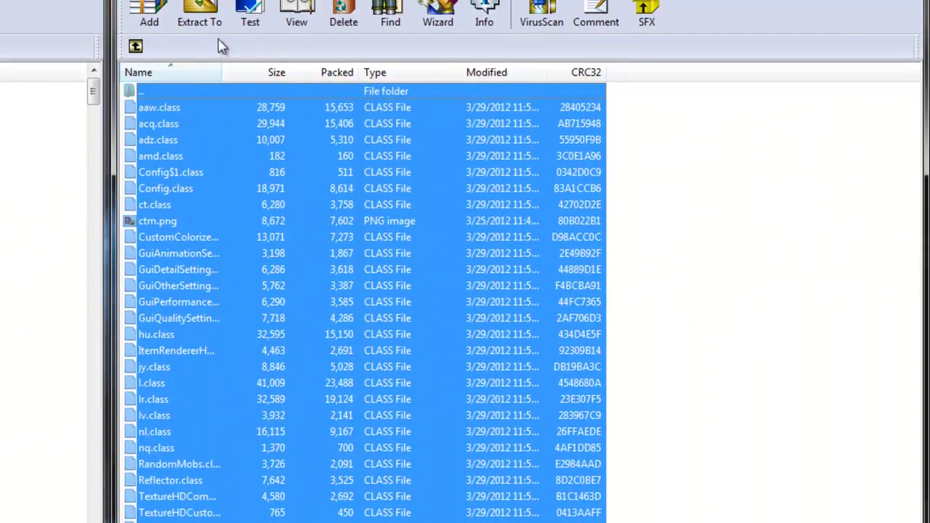
drag(218, 317, 189, 225)
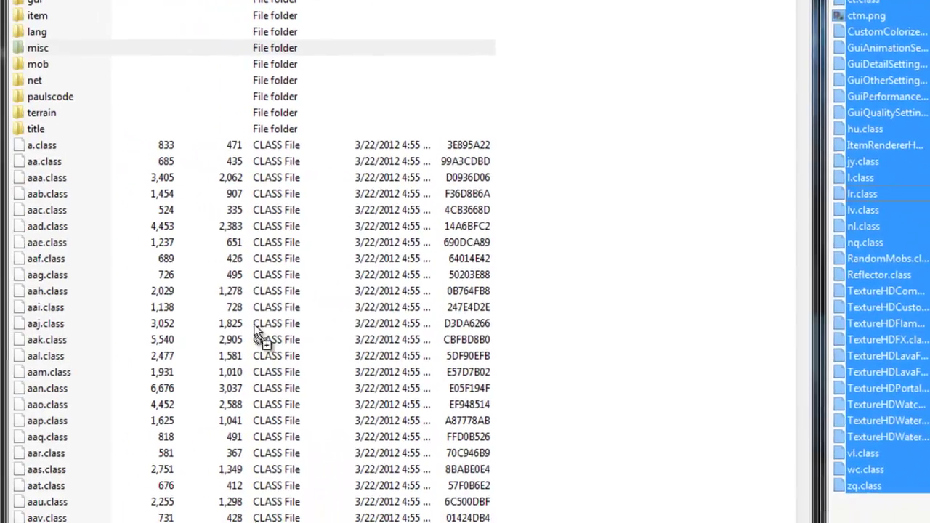
click(407, 323)
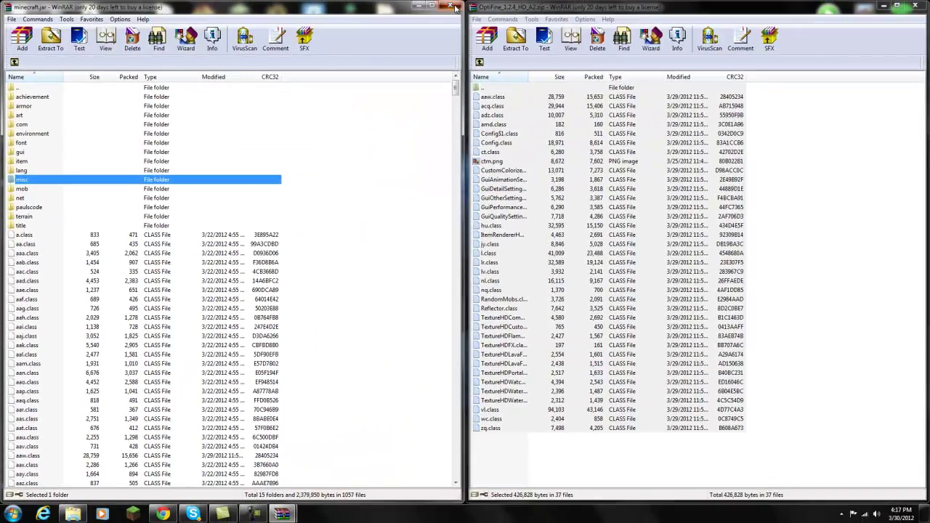
- Close the minecraft.jar archive, the bin folder window and the OptiFine archive
click(452, 6)
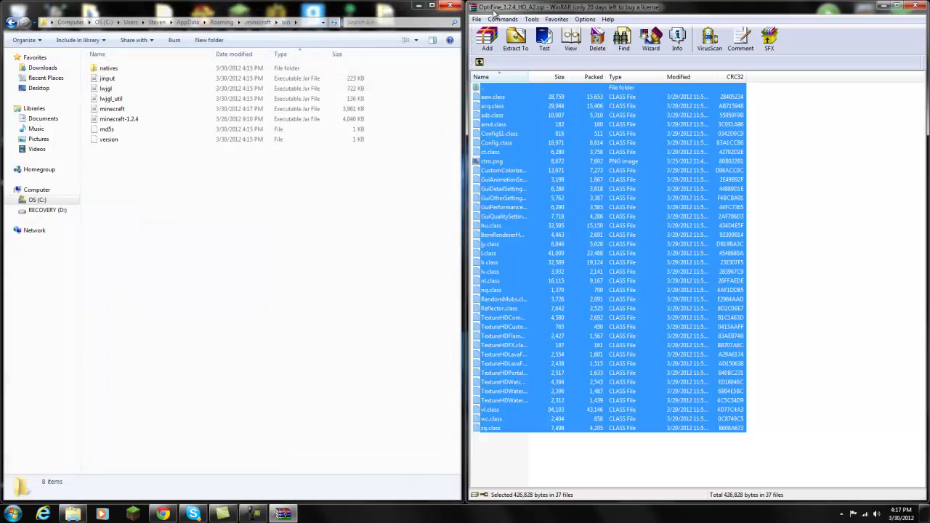
click(449, 5)
click(915, 6)
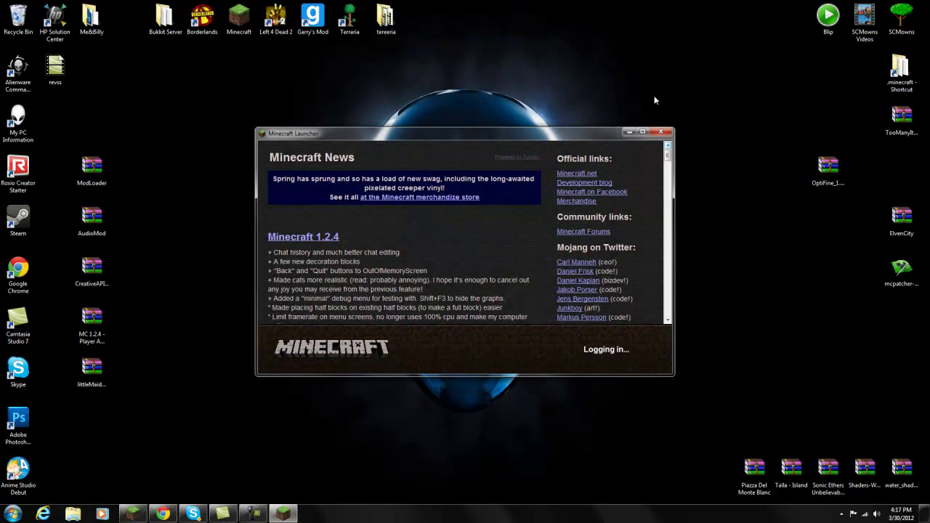
- Maximize the Minecraft window, show the debug overlay in the world, and walk around the castle to examine the OptiFine version and frame rate
click(642, 132)
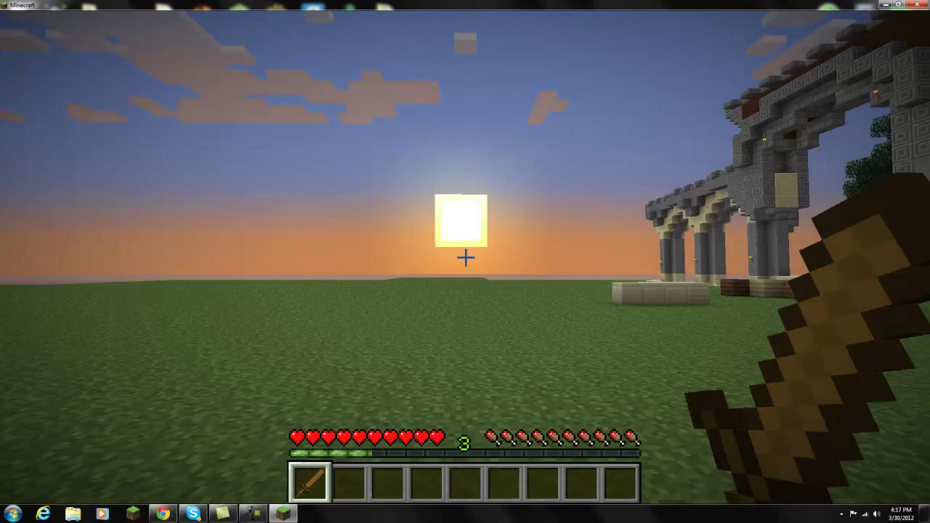
key(shift+F3)
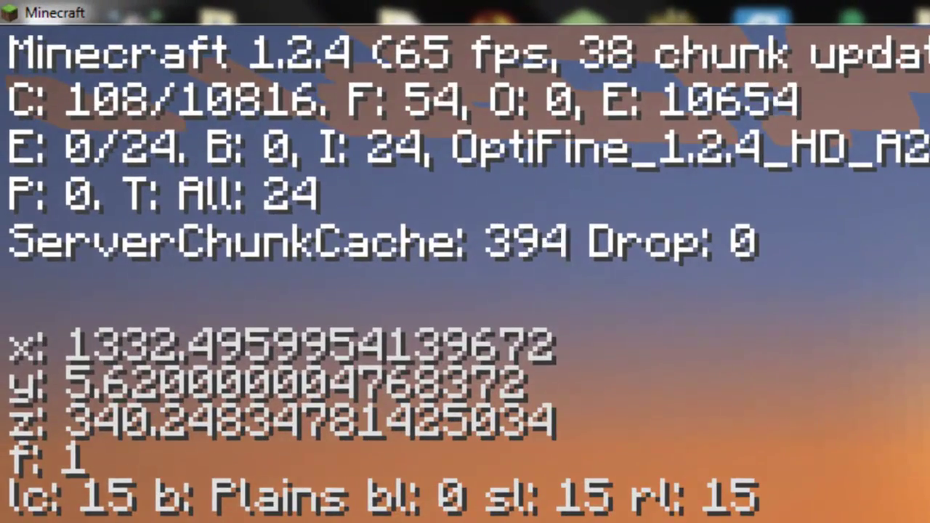
key(a)
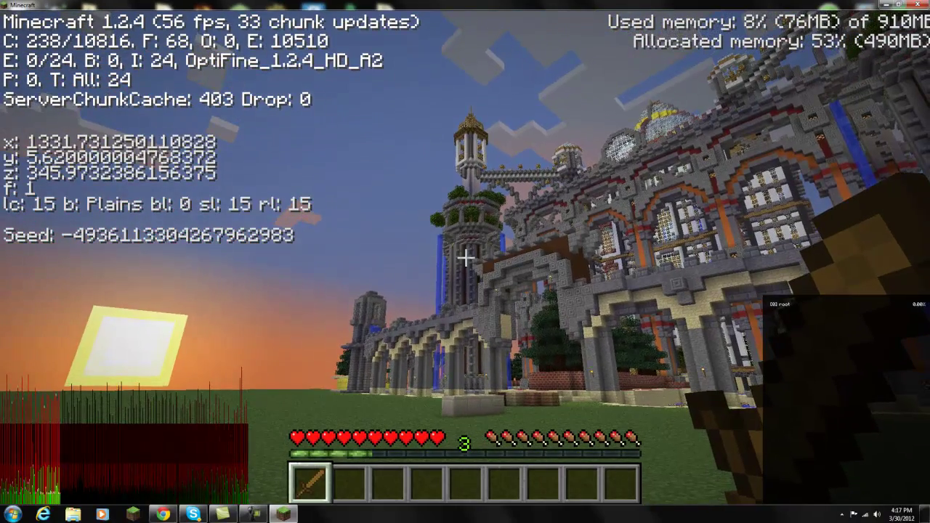
key(a)
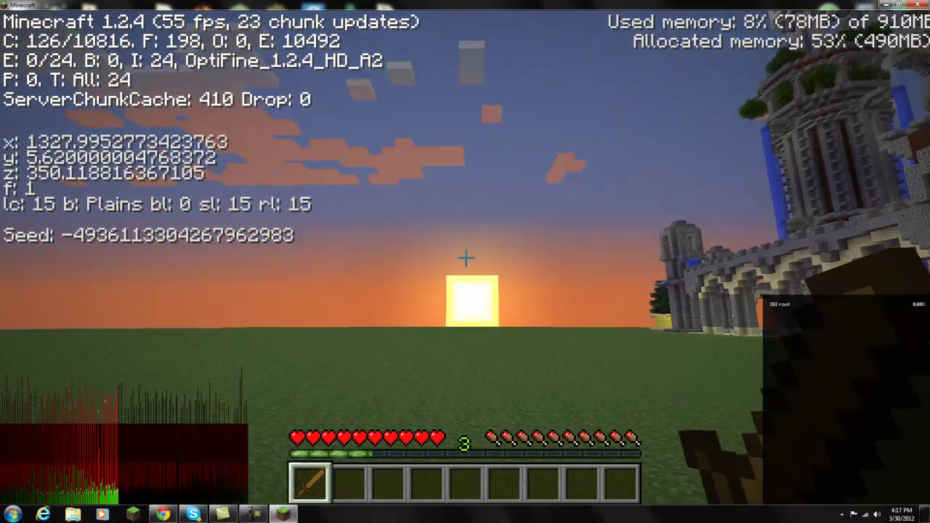
key(a)
key(a)
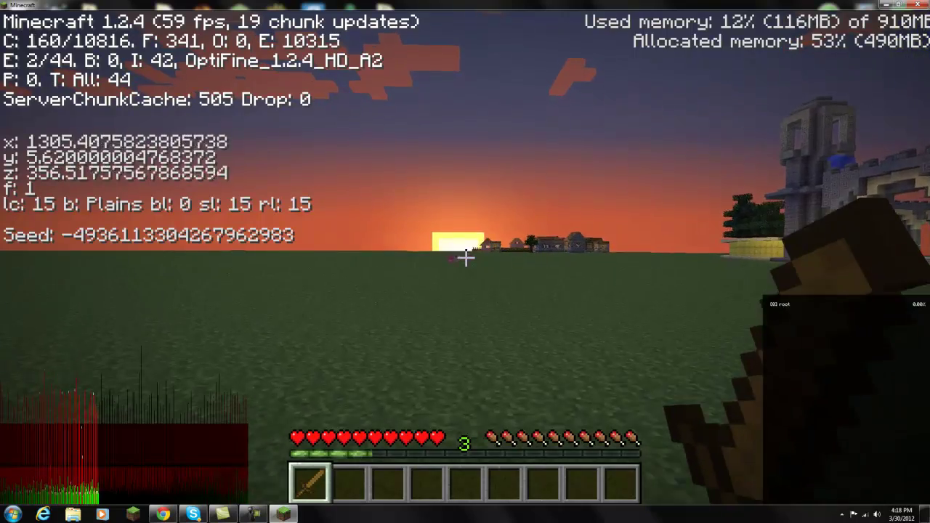
key(w)
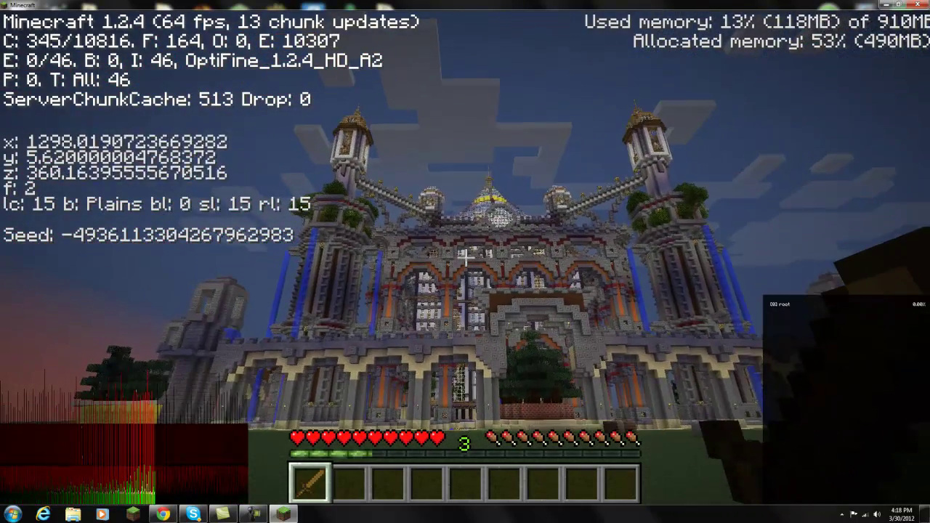
key(s)
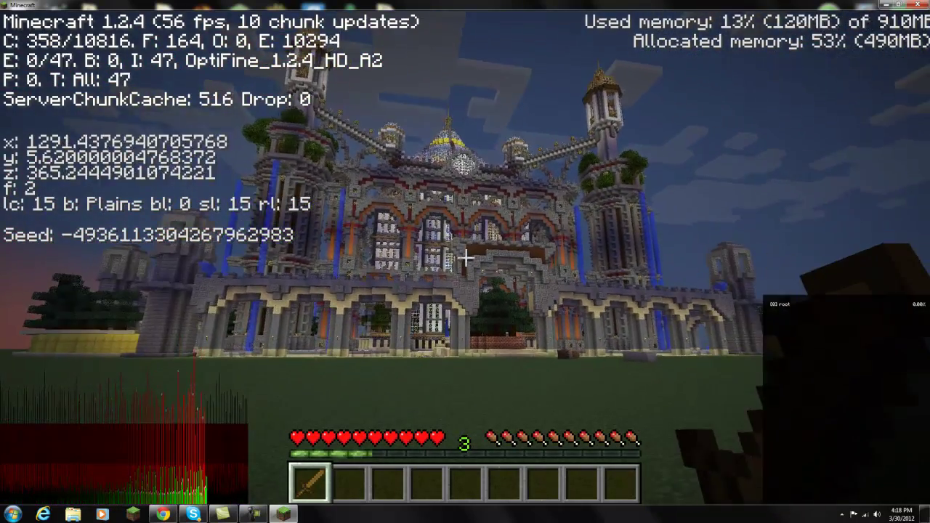
key(a)
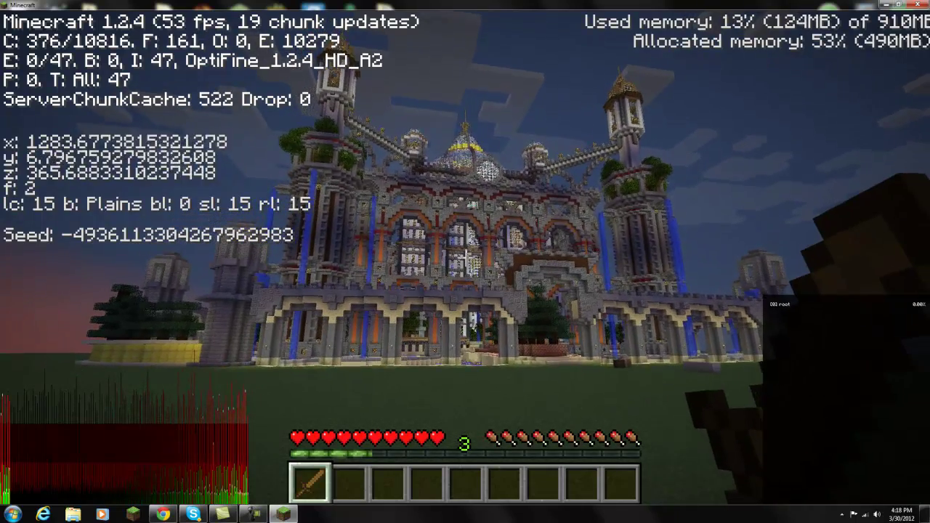
key(d)
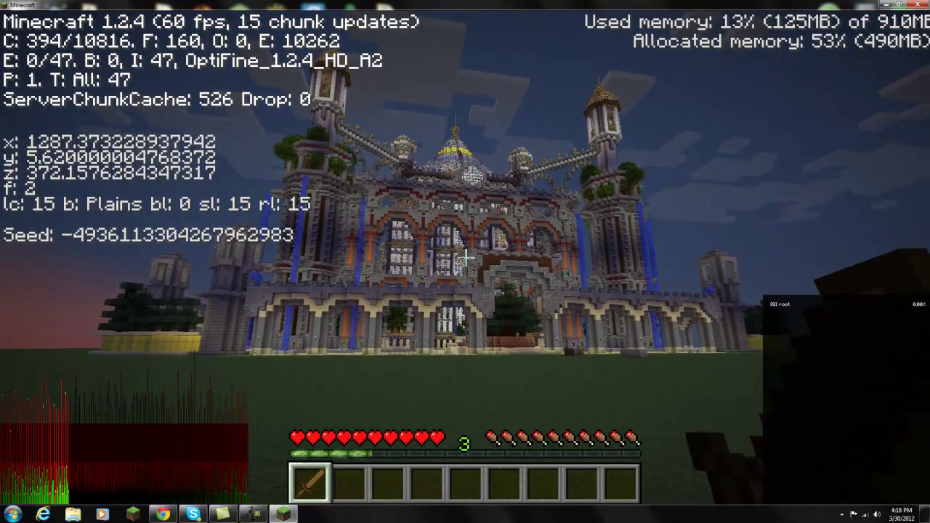
key(d)
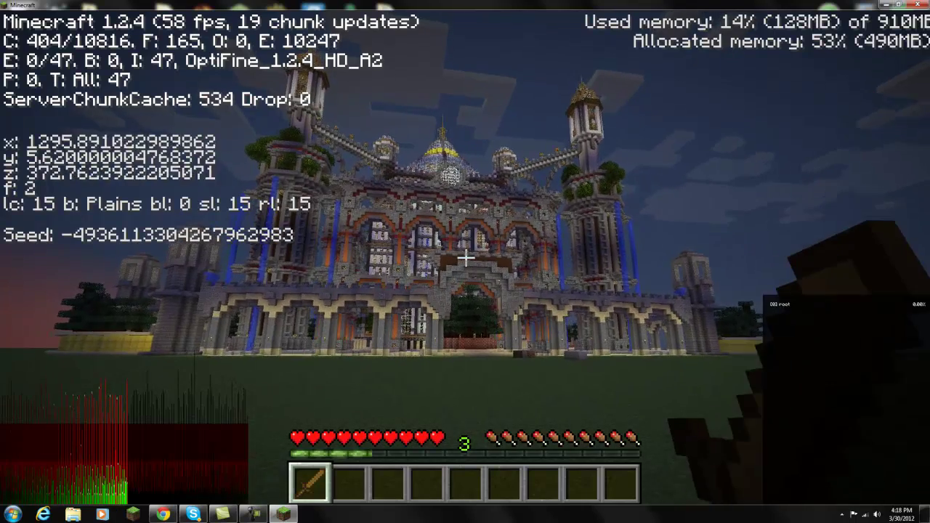